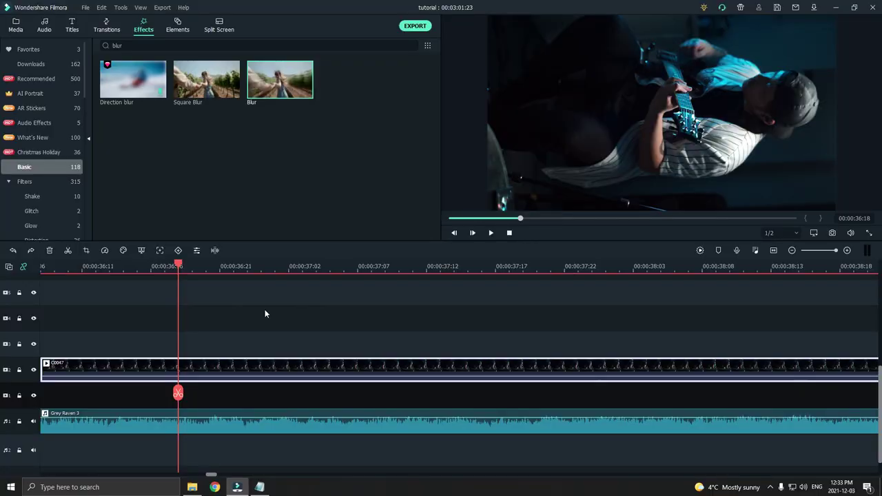
# Rotate the guitar clip 90° counter-clockwise so it plays upright
pyautogui.rightClick(244, 366)
pyautogui.click(233, 339)
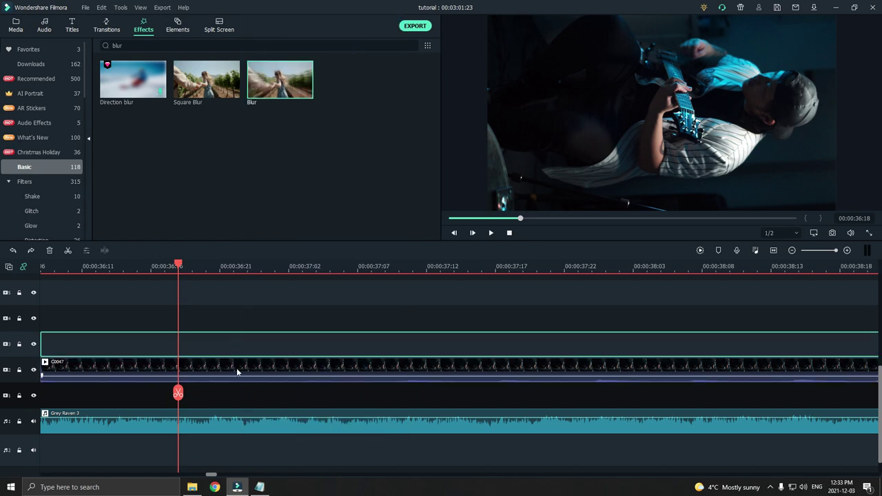
pyautogui.rightClick(237, 372)
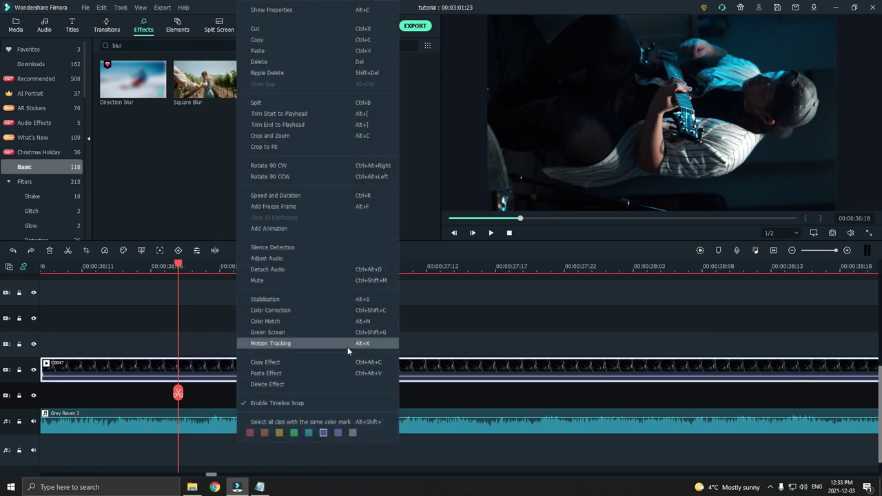
pyautogui.click(286, 178)
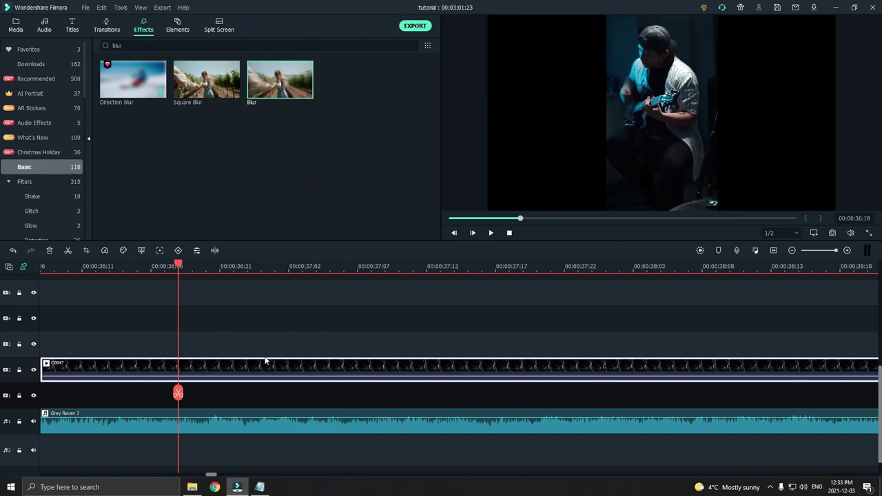
pyautogui.rightClick(384, 373)
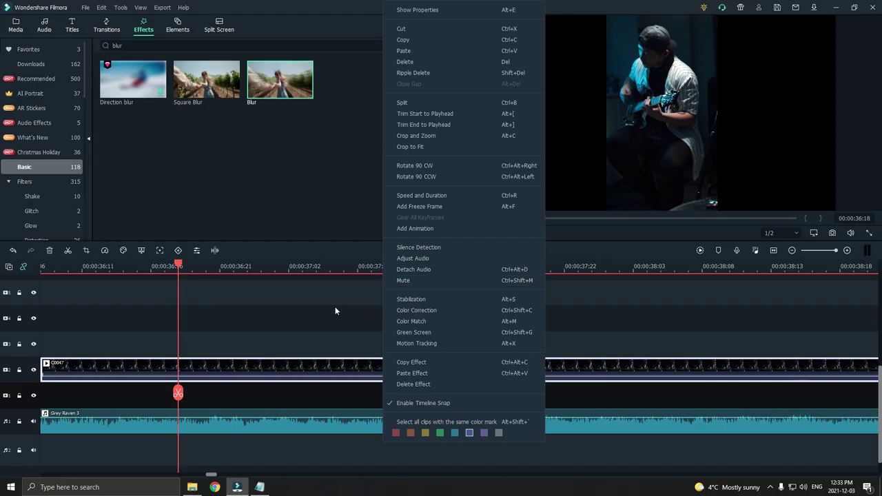
pyautogui.click(314, 326)
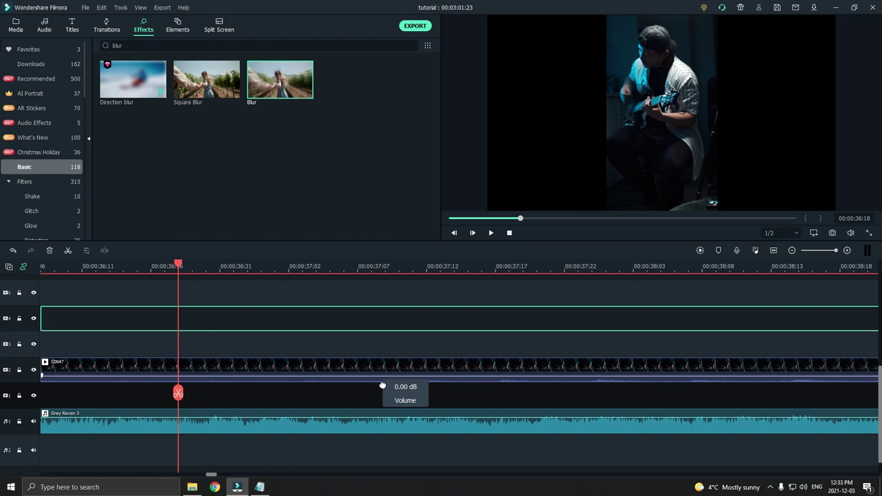
# Raise the clip volume to 12.00 dB and frame close-ups on both sides of the wide guitarist shot
pyautogui.moveTo(386, 384); pyautogui.dragTo(380, 381)
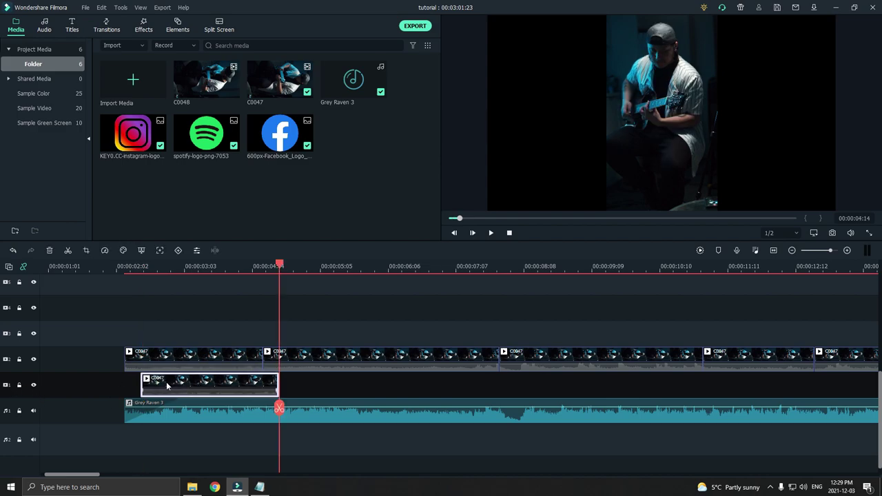
pyautogui.click(130, 270)
pyautogui.click(179, 358)
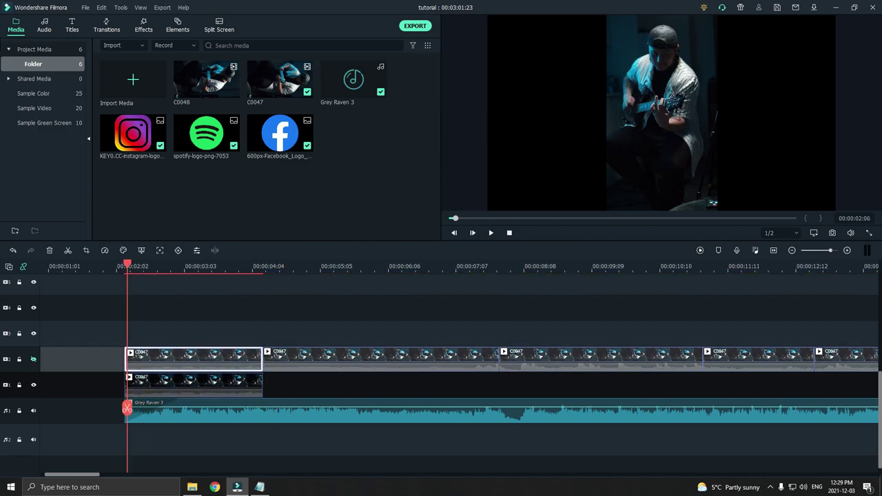
pyautogui.click(33, 359)
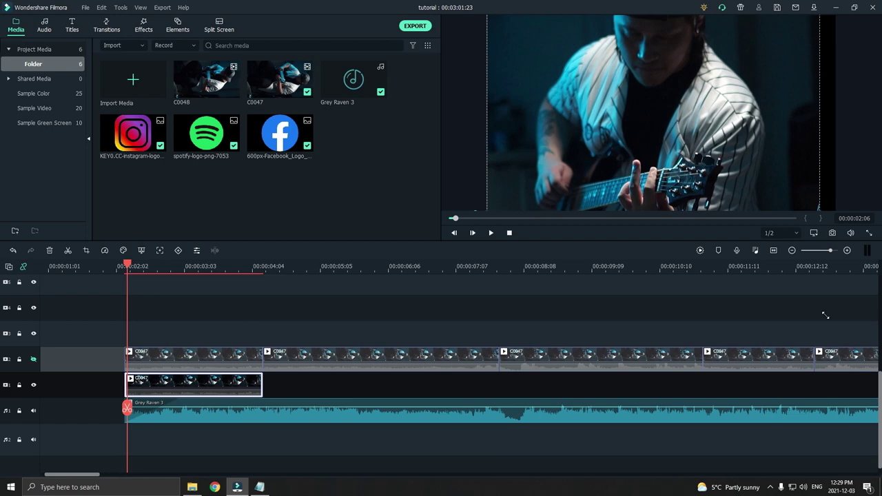
pyautogui.click(33, 360)
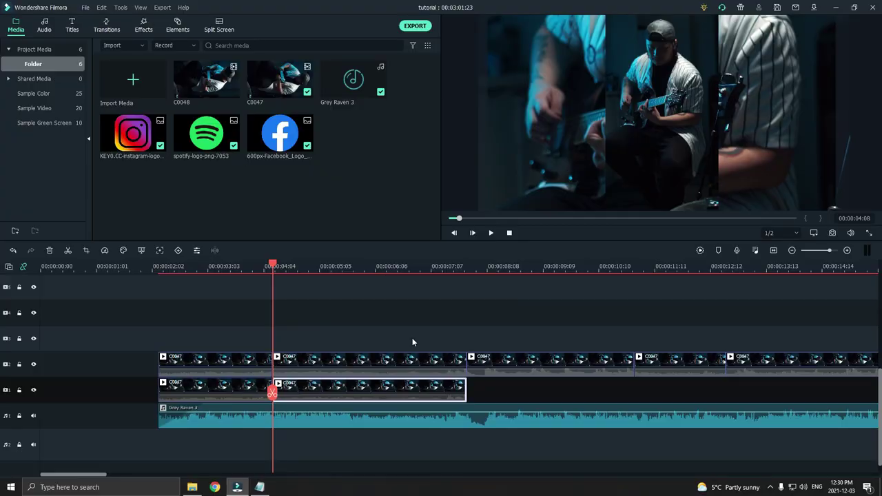
# Search the Effects library for 'blur' to list Direction blur, Square Blur and Blur
pyautogui.click(147, 31)
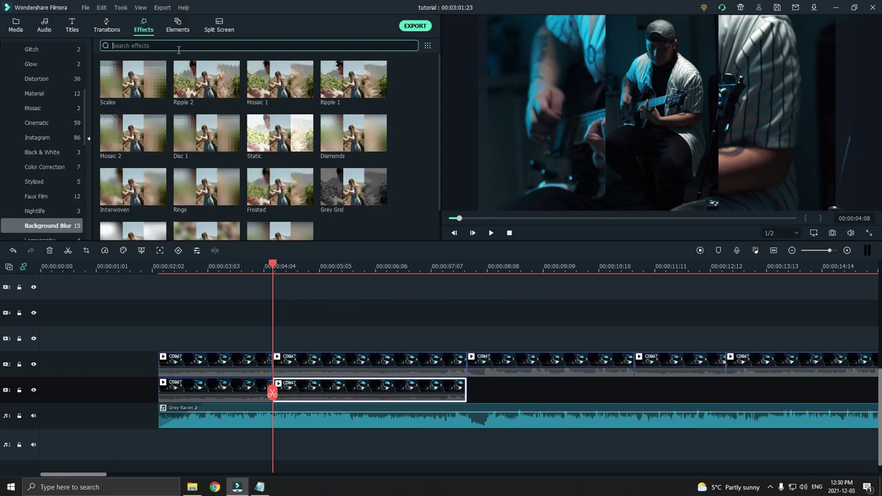
pyautogui.click(179, 50)
pyautogui.scroll(5, 53, 157)
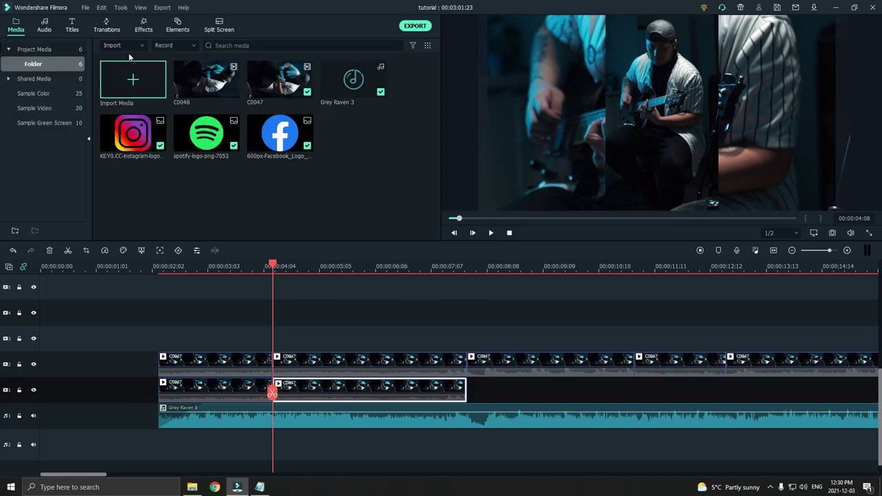
pyautogui.click(147, 31)
pyautogui.click(179, 45)
pyautogui.write('blur')
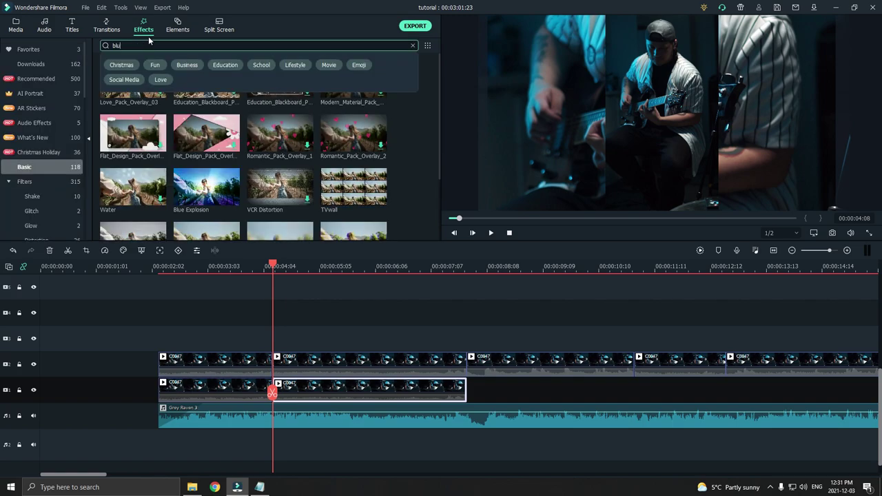
pyautogui.press('Return')
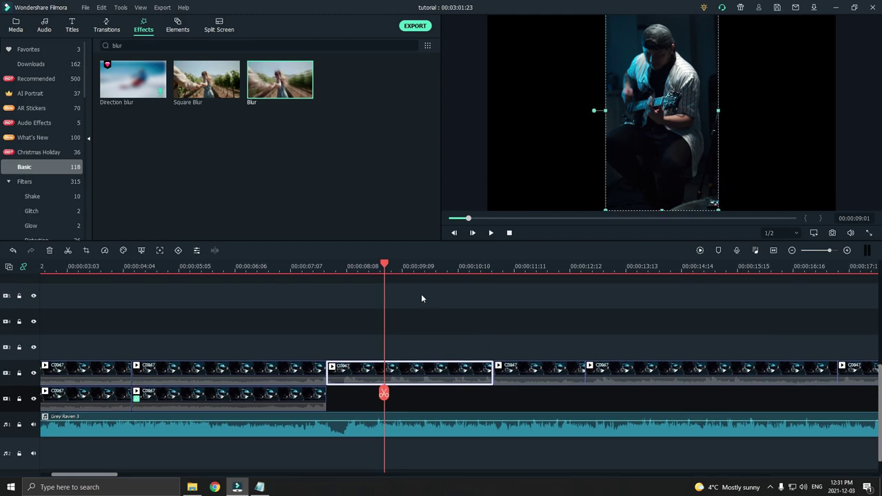
pyautogui.moveTo(670, 185); pyautogui.dragTo(552, 95)
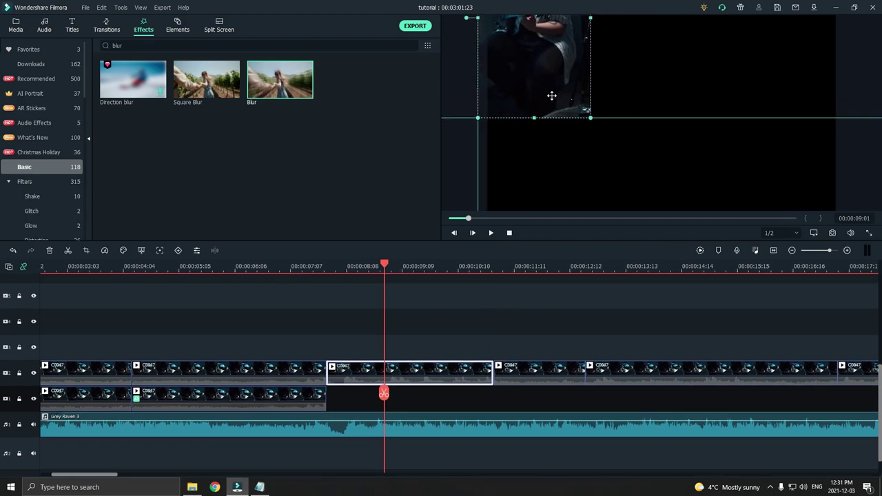
pyautogui.moveTo(596, 123); pyautogui.dragTo(715, 31)
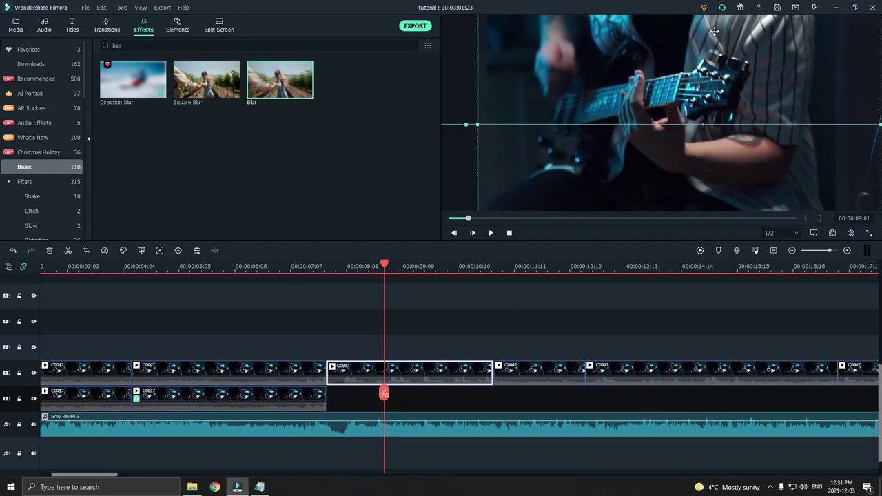
pyautogui.hotkey('ctrl', 'z')
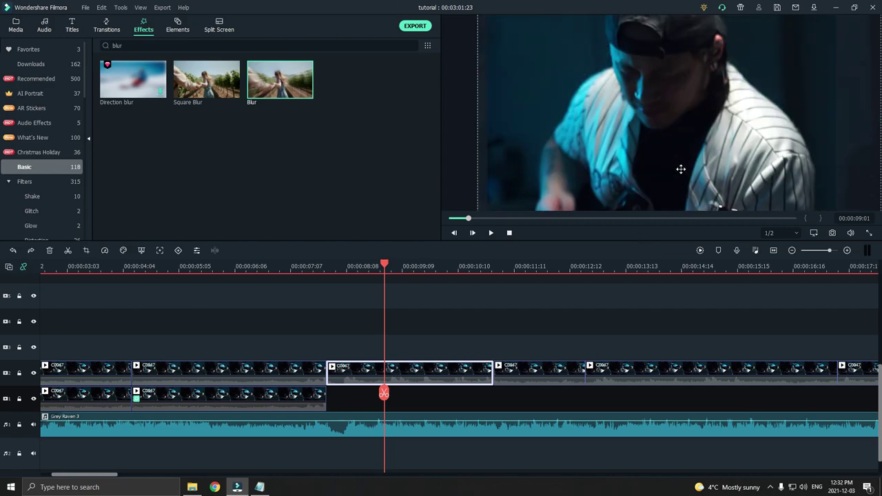
pyautogui.hotkey('ctrl', 'z')
pyautogui.hotkey('ctrl', 'z')
pyautogui.scroll(2, 623, 343)
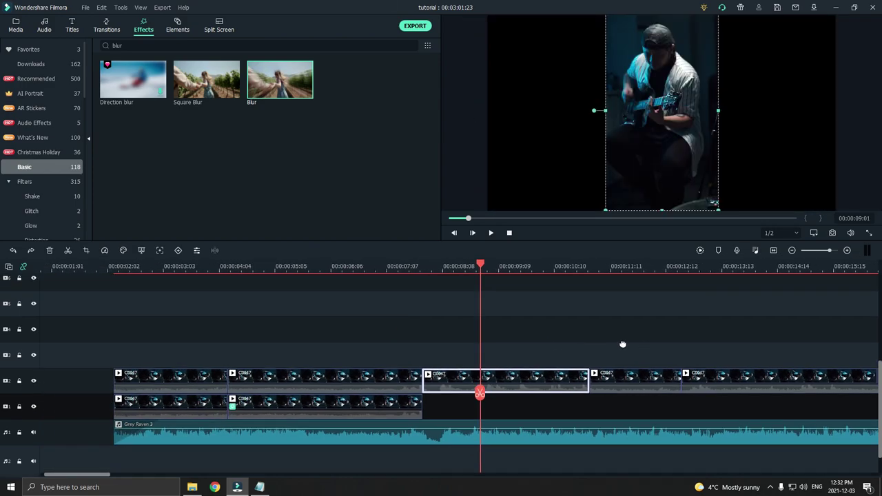
pyautogui.click(86, 251)
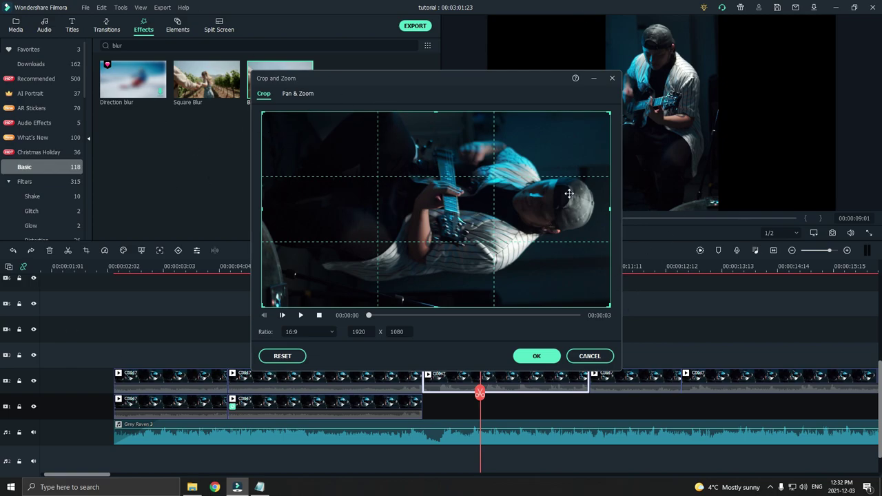
pyautogui.click(531, 356)
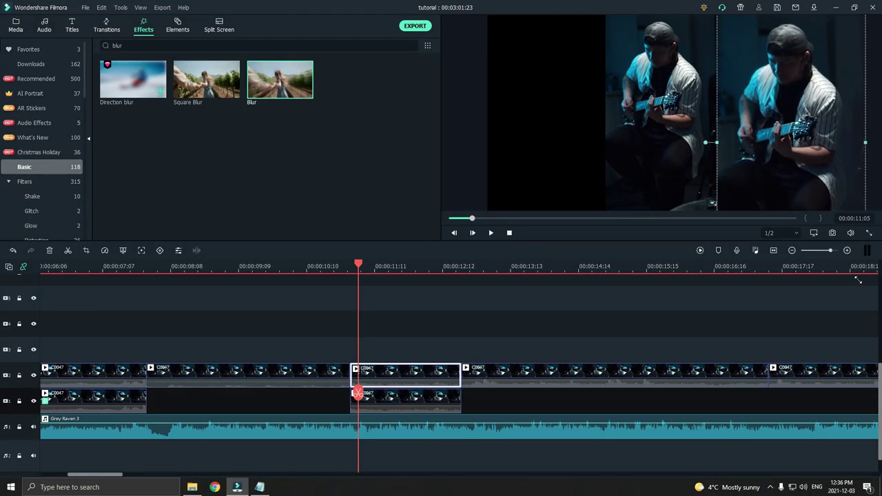
# Slide the overlay copy of the guitarist left, beside the main shot
pyautogui.moveTo(819, 193); pyautogui.dragTo(804, 182)
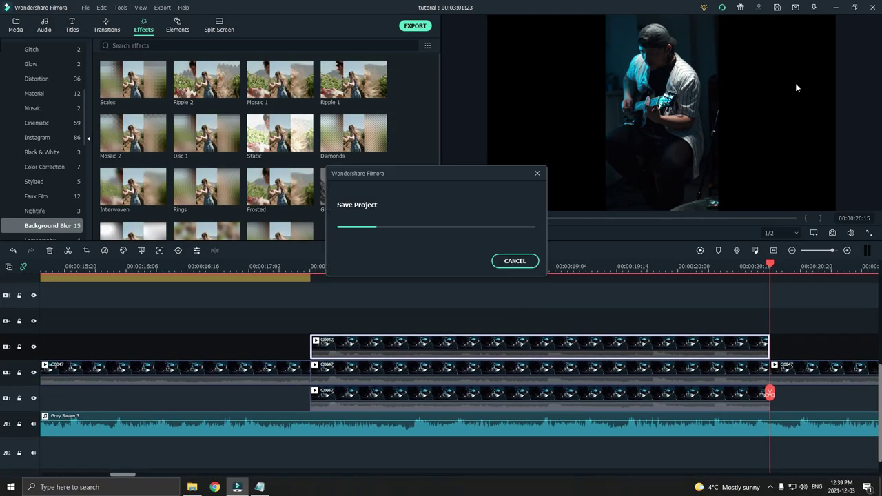
# Enlarge the centre guitarist shot at 00:00:17:12 and move the bottom clip to a new top track
pyautogui.click(803, 382)
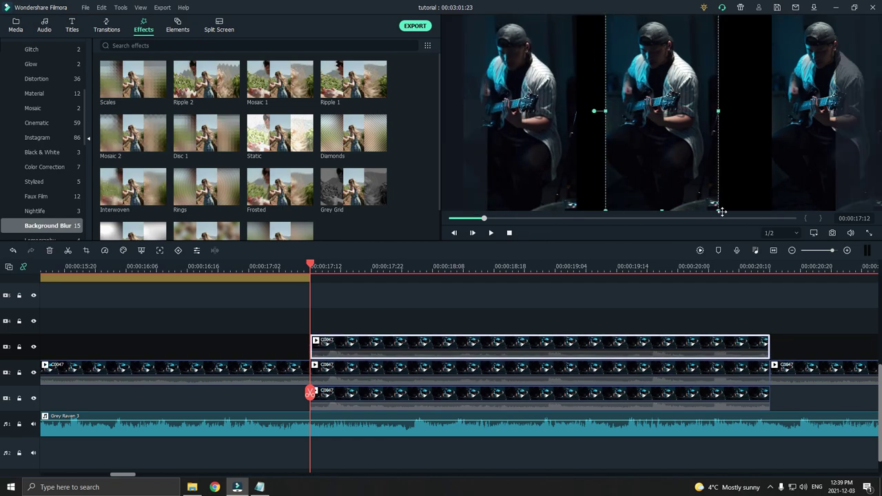
pyautogui.moveTo(722, 212); pyautogui.dragTo(752, 268)
pyautogui.moveTo(681, 185); pyautogui.dragTo(698, 81)
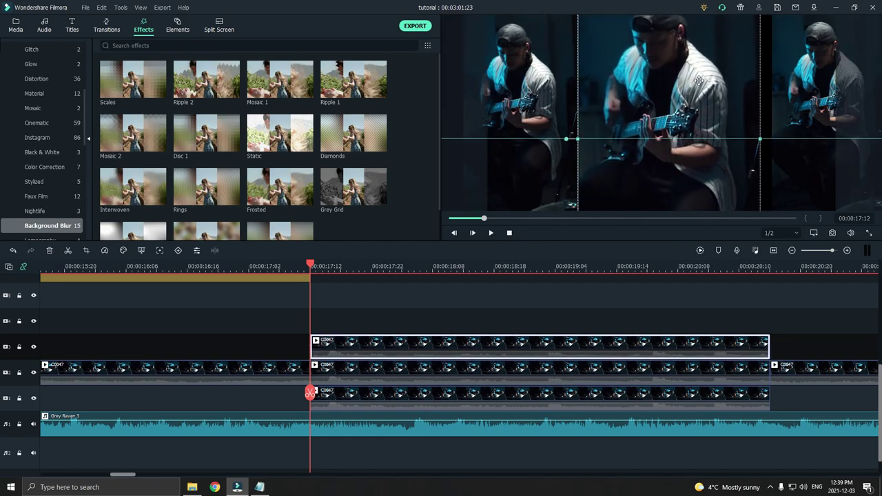
pyautogui.moveTo(448, 396); pyautogui.dragTo(430, 324)
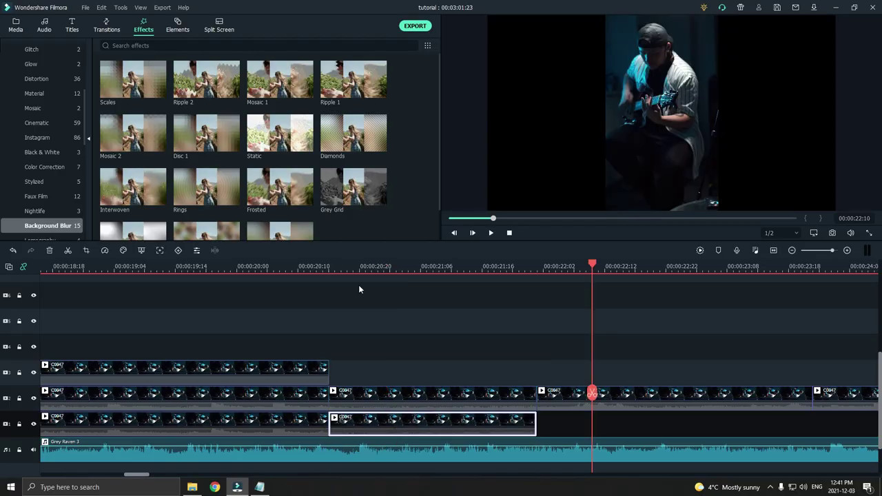
# Crop the selected guitar close-up, then widen the crop strip to 336 x 1080
pyautogui.click(667, 182)
pyautogui.click(86, 251)
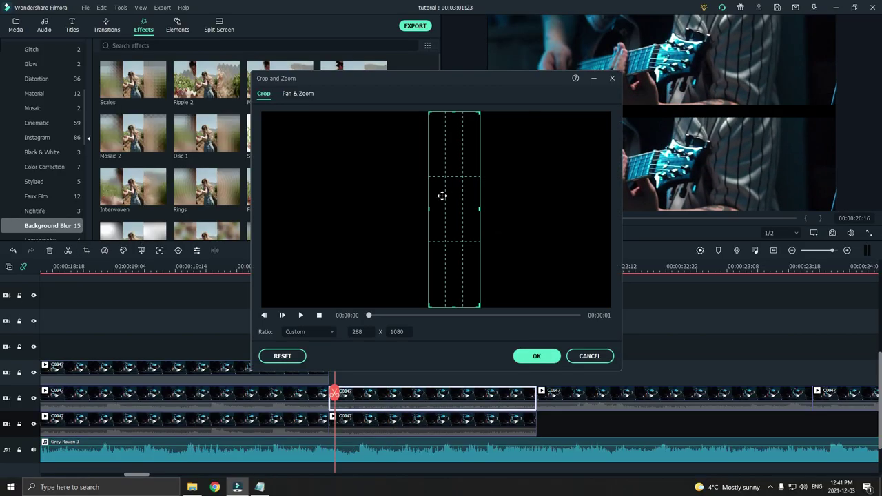
pyautogui.click(536, 357)
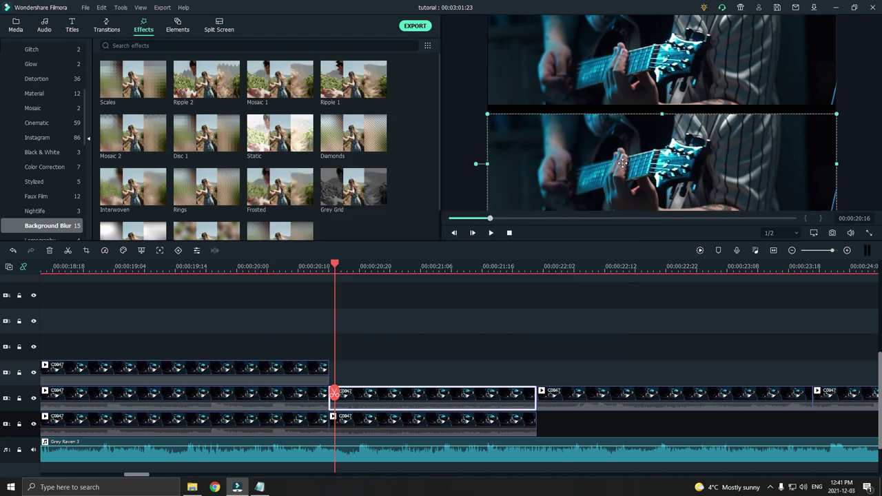
pyautogui.click(86, 250)
pyautogui.moveTo(483, 212); pyautogui.dragTo(493, 212)
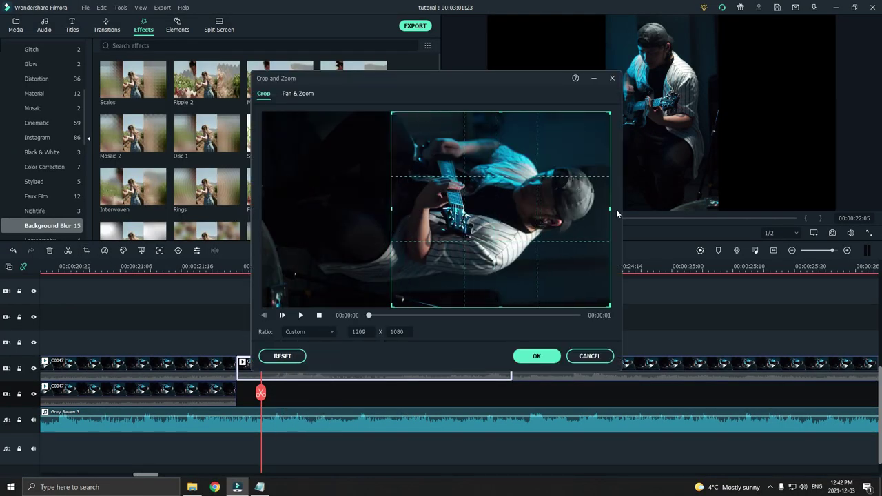
# Apply the 1209 x 1080 crop, then scale and position the shot to fill most of the frame
pyautogui.click(536, 356)
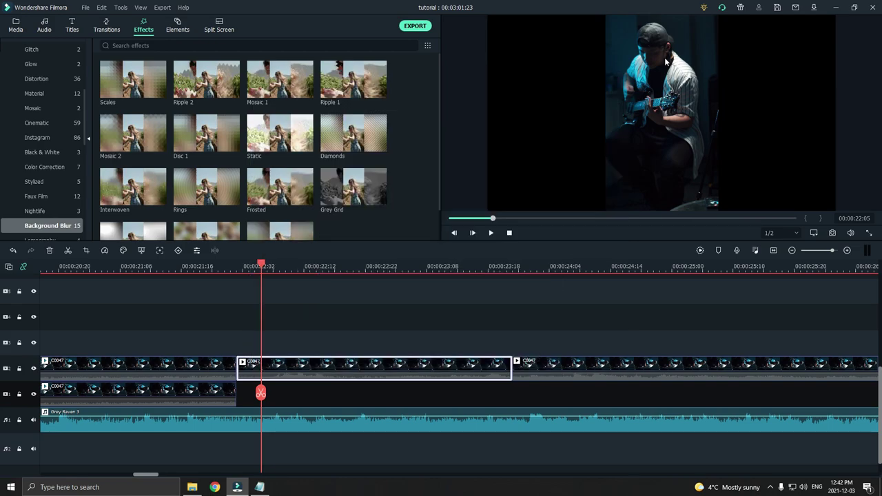
pyautogui.moveTo(725, 142); pyautogui.dragTo(835, 180)
pyautogui.moveTo(605, 86); pyautogui.dragTo(486, 61)
pyautogui.moveTo(704, 71); pyautogui.dragTo(706, 87)
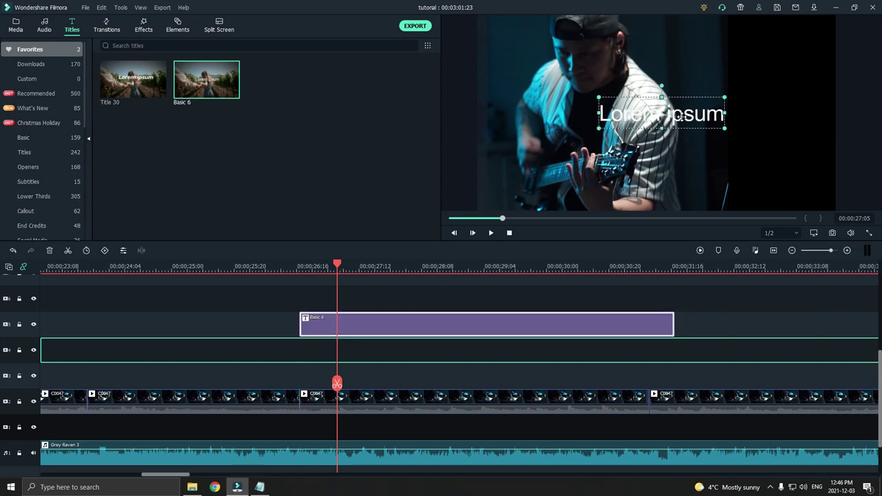
# Replace the 'Lorem ipsum' title text with the channel's social handle
pyautogui.doubleClick(772, 118)
pyautogui.write('SUBSCRIBE')
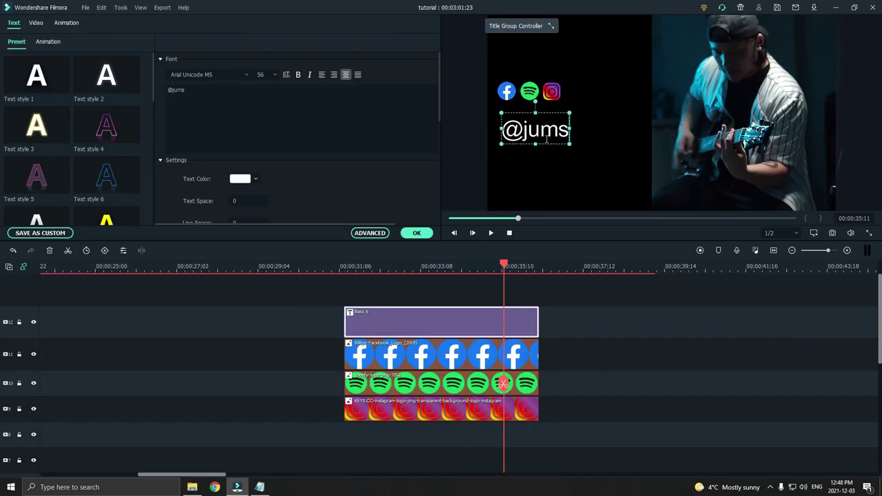
pyautogui.write('ca')
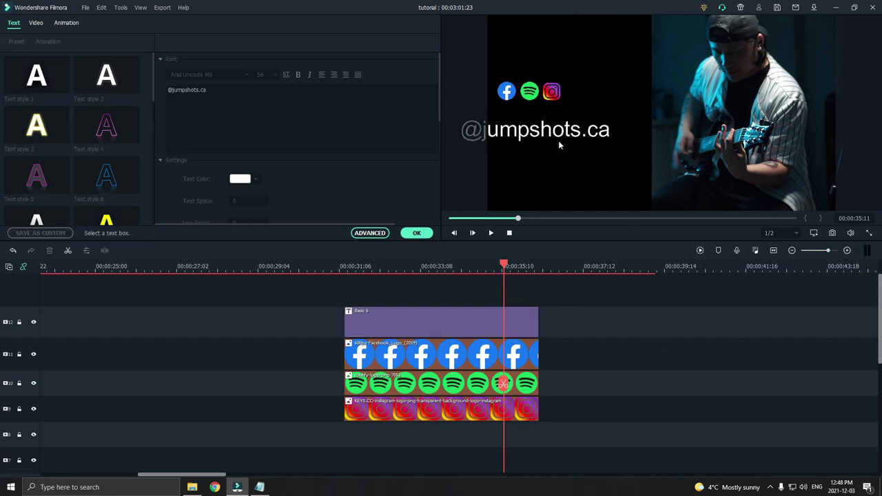
# Align the Facebook, Spotify and Instagram icons in a row centred above the handle text
pyautogui.click(574, 101)
pyautogui.moveTo(506, 91); pyautogui.dragTo(543, 101)
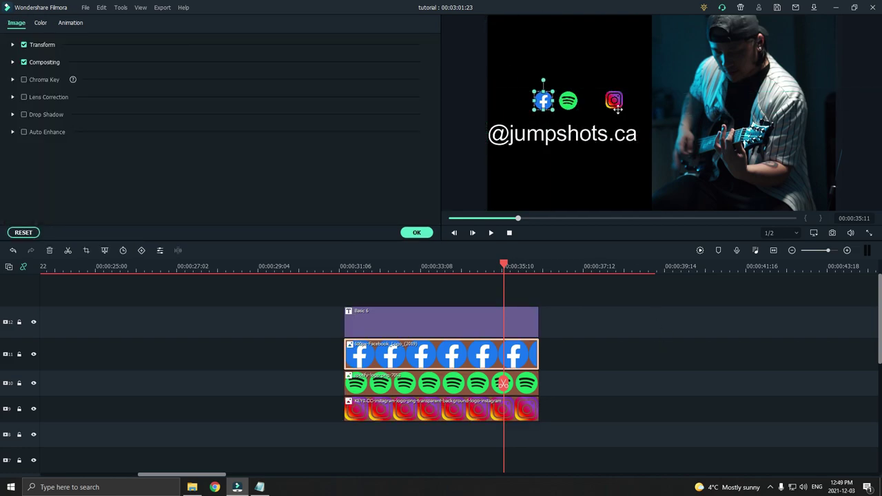
pyautogui.click(583, 135)
pyautogui.click(598, 100)
pyautogui.click(592, 133)
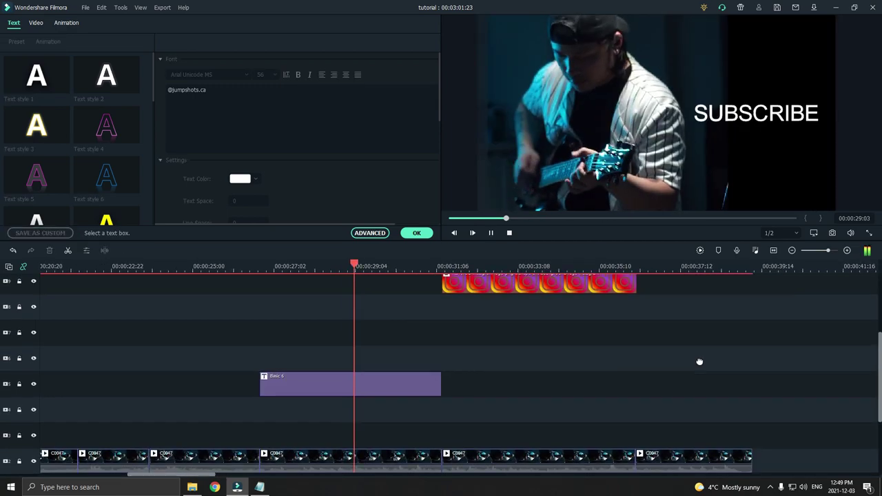
pyautogui.scroll(1, 699, 362)
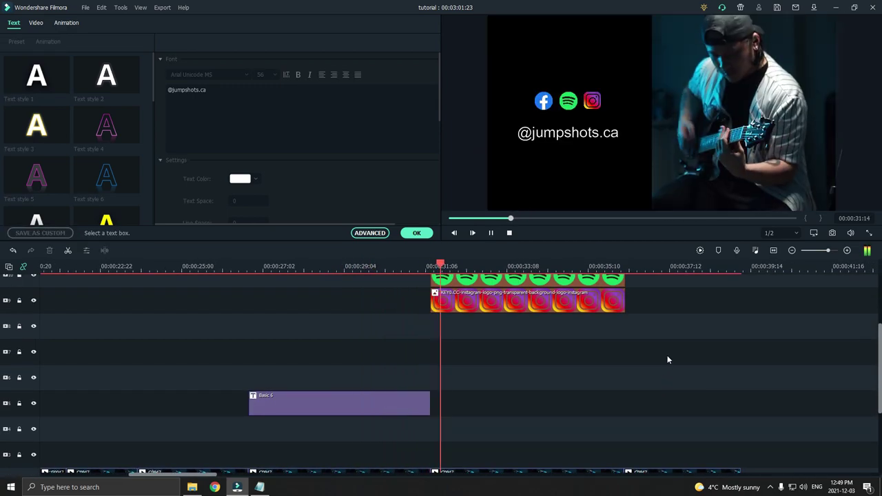
pyautogui.scroll(-2, 599, 361)
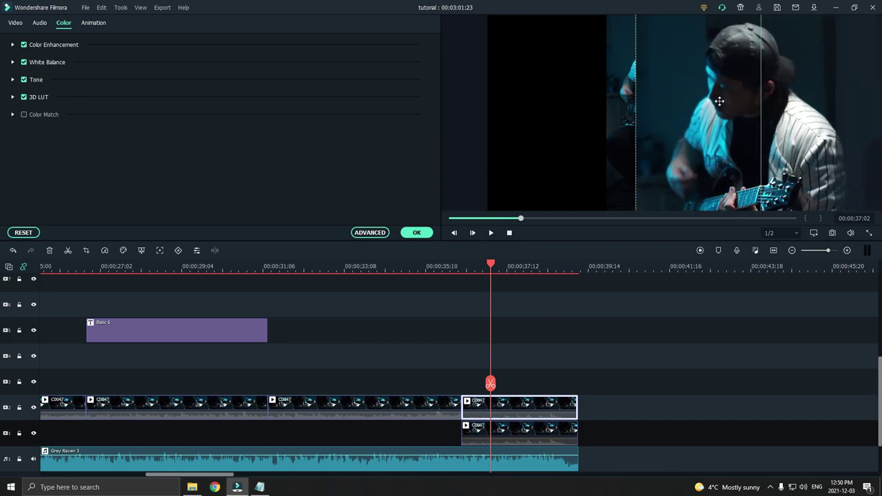
# Reposition the overlay and lower-track clips so the guitar close-up sits left of the guitarist's face
pyautogui.moveTo(719, 102); pyautogui.dragTo(524, 86)
pyautogui.click(86, 251)
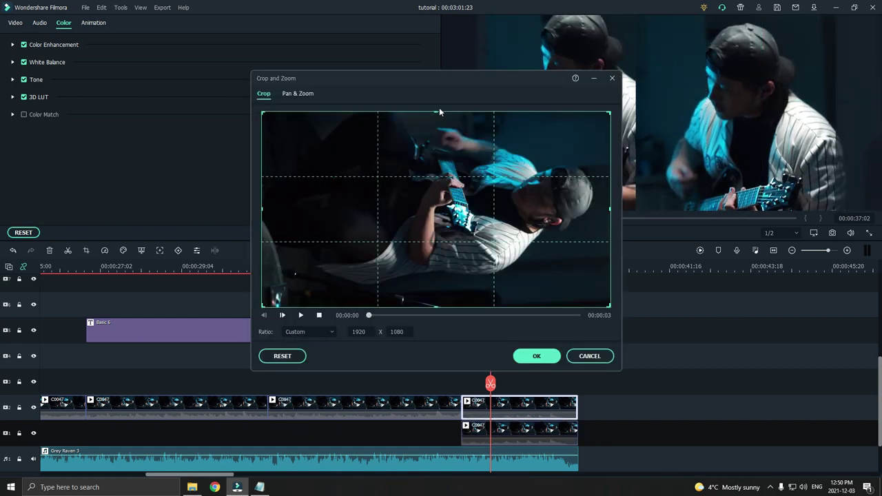
pyautogui.click(536, 356)
pyautogui.click(616, 152)
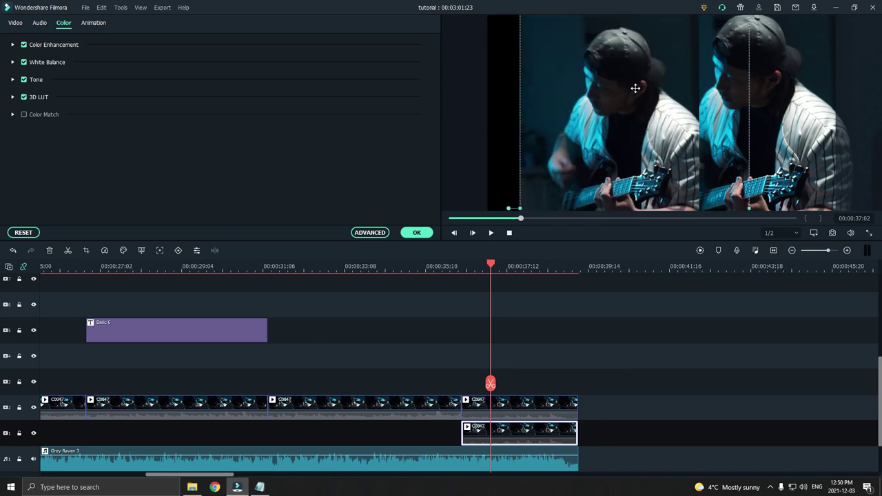
pyautogui.moveTo(616, 152); pyautogui.dragTo(844, 129)
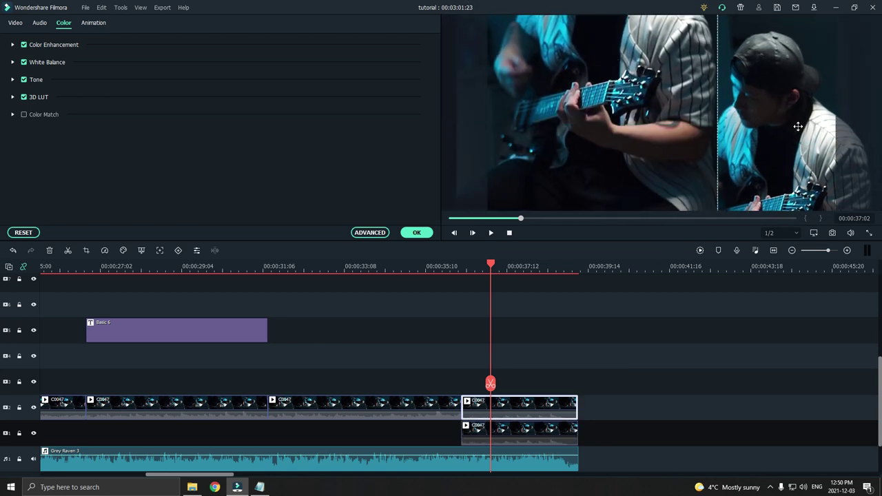